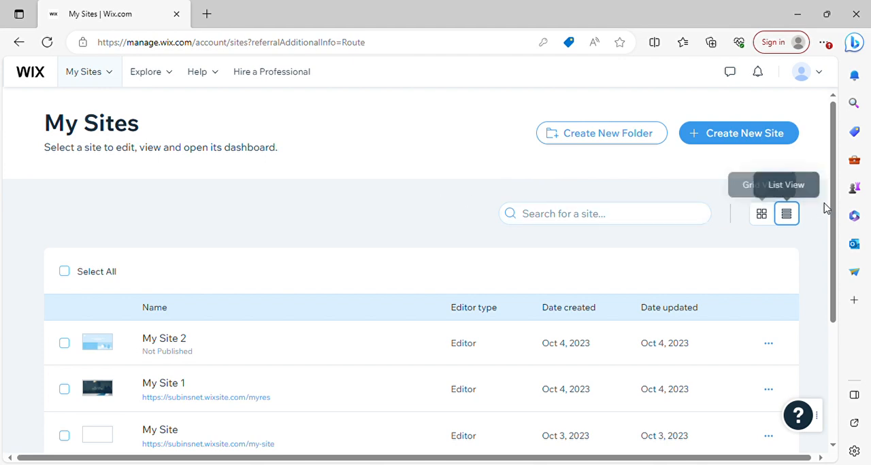
# - Create a new site, skipping the website type, name and feature questions, and choose to begin with a template
pyautogui.moveTo(835, 205); pyautogui.dragTo(837, 175)
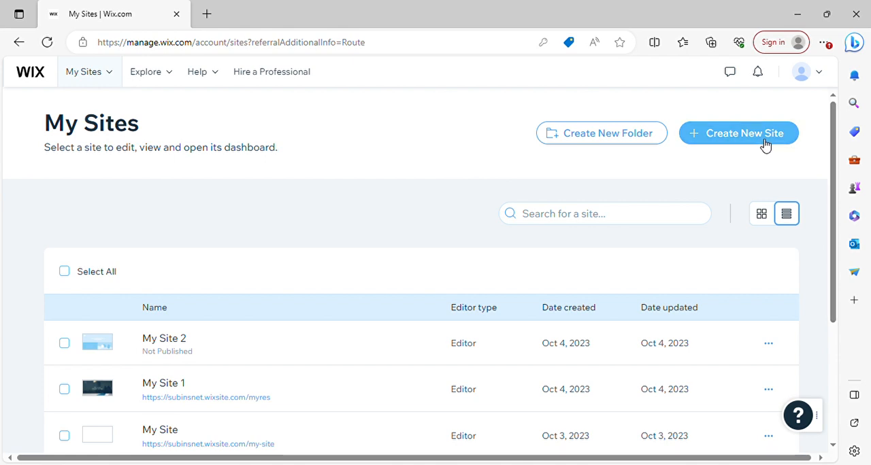
pyautogui.click(744, 140)
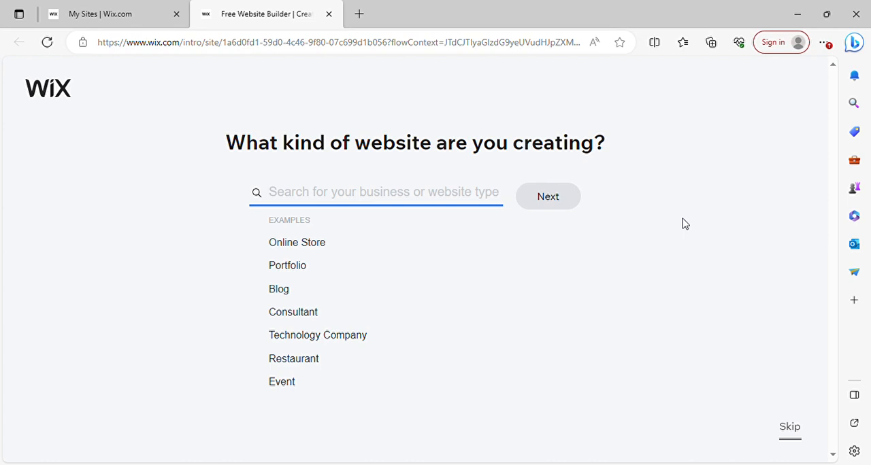
pyautogui.click(790, 431)
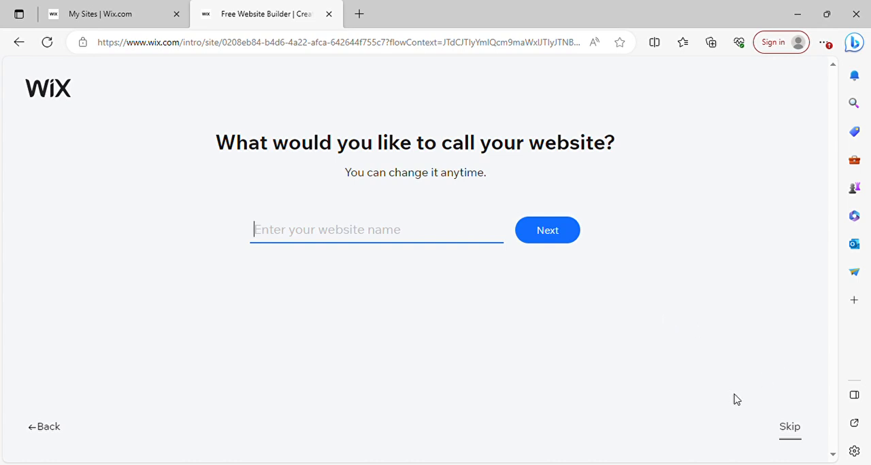
pyautogui.click(793, 432)
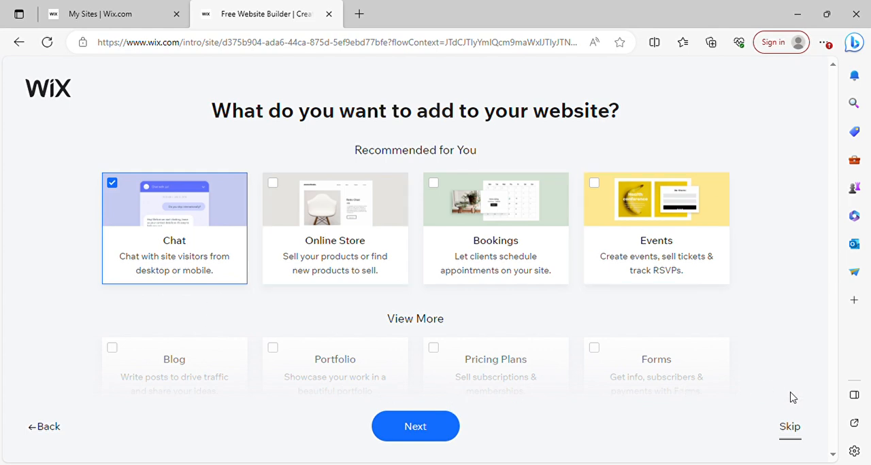
pyautogui.click(789, 428)
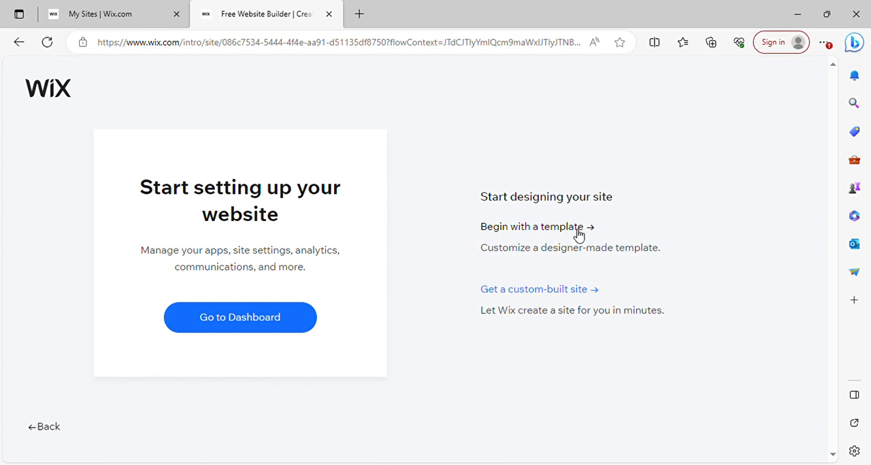
pyautogui.click(532, 234)
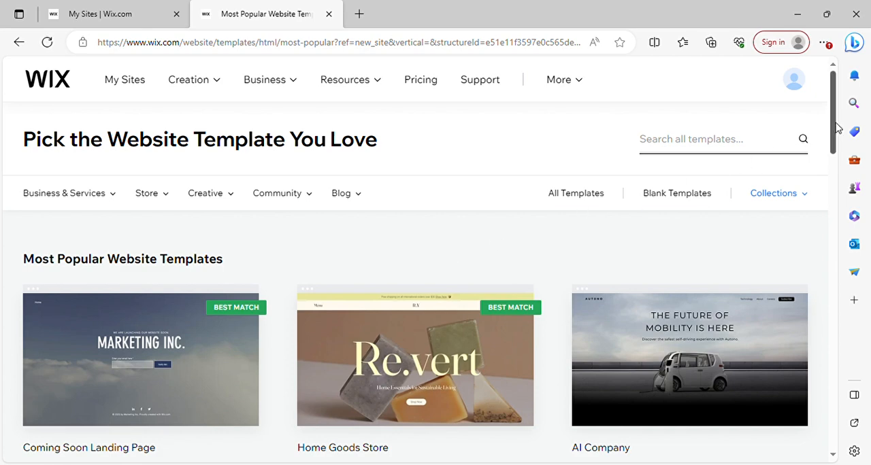
# - Search the website templates for "tourism"
pyautogui.moveTo(836, 129); pyautogui.dragTo(833, 151)
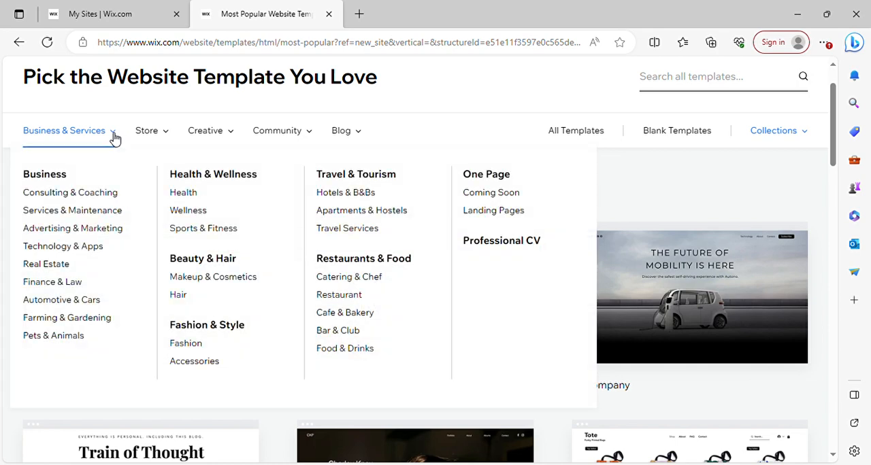
pyautogui.moveTo(161, 137)
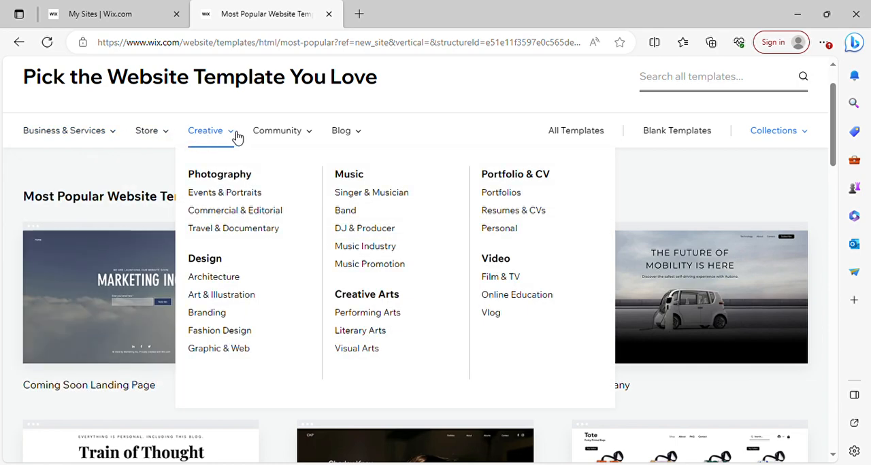
pyautogui.moveTo(290, 138)
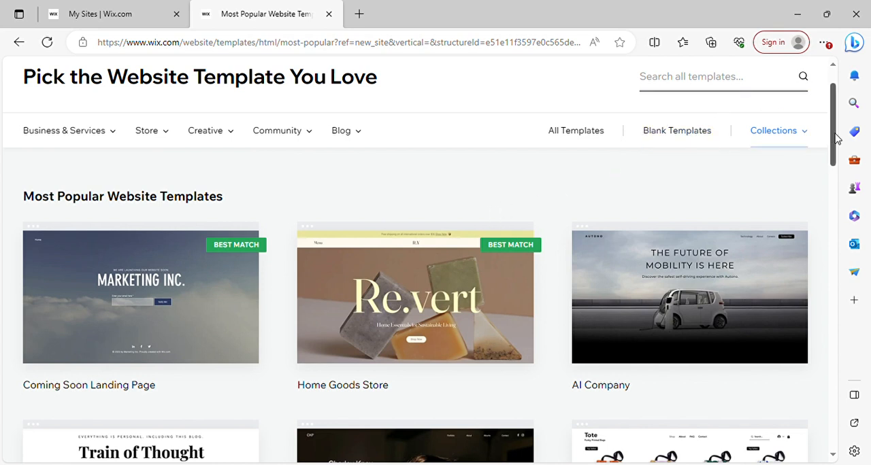
pyautogui.moveTo(834, 136)
pyautogui.mouseDown()
pyautogui.moveTo(840, 179)
pyautogui.moveTo(840, 136)
pyautogui.mouseUp()
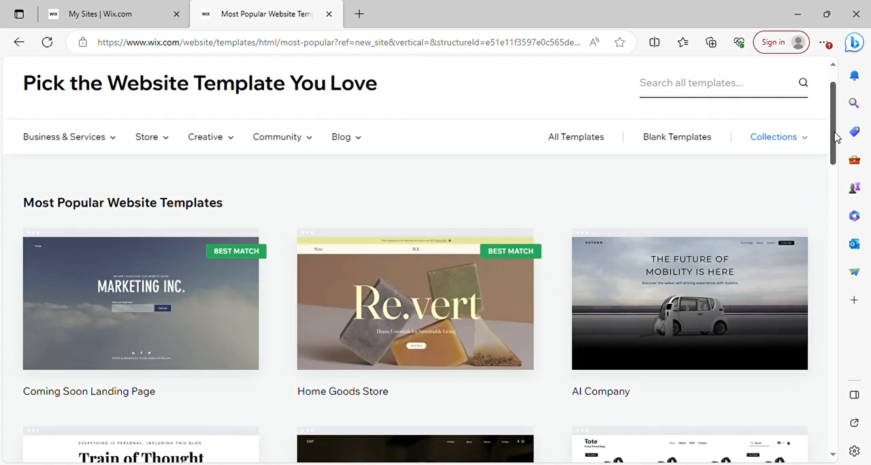
pyautogui.click(689, 90)
pyautogui.write('t')
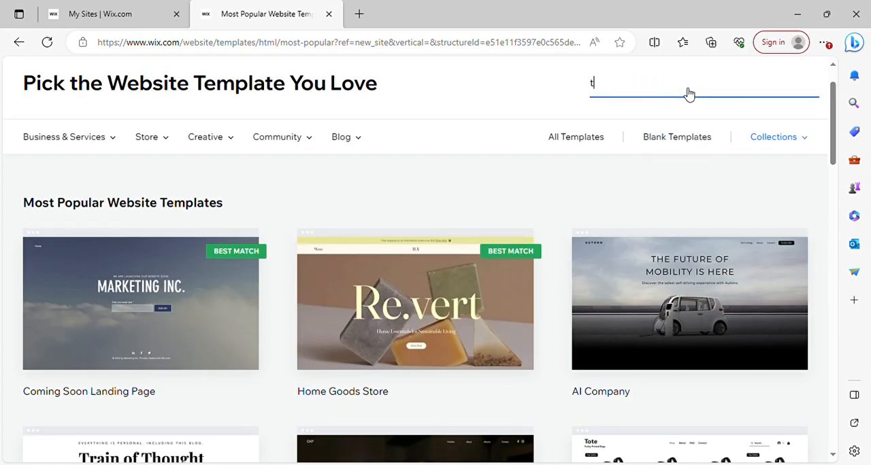
pyautogui.write('ourism')
pyautogui.press('Return')
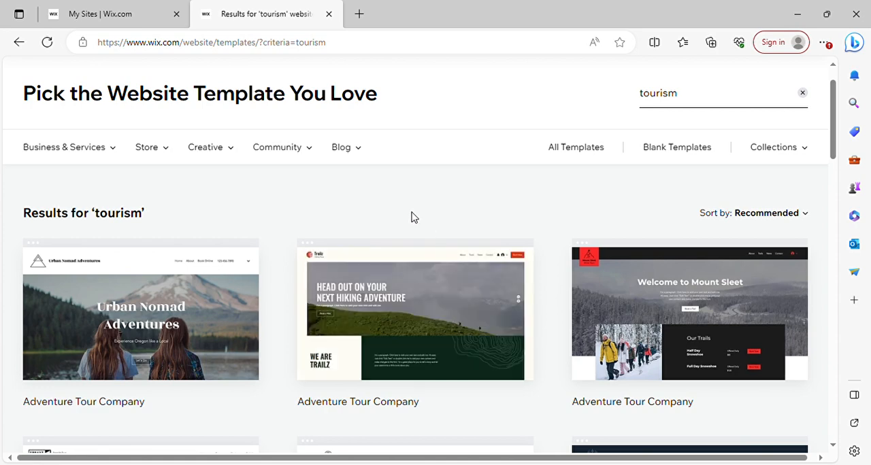
# - Open the "Welcome to Mount Sleet" Adventure Tour Company template for editing and dismiss the AI site content dialog
pyautogui.moveTo(833, 144); pyautogui.dragTo(842, 160)
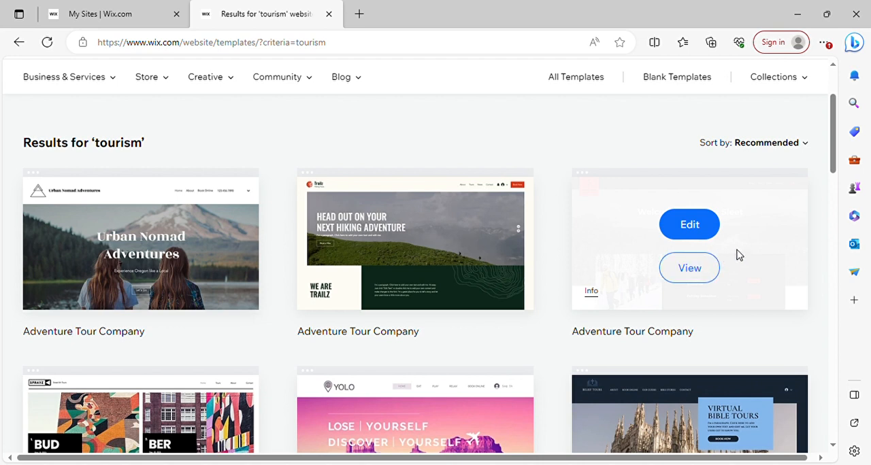
pyautogui.click(698, 229)
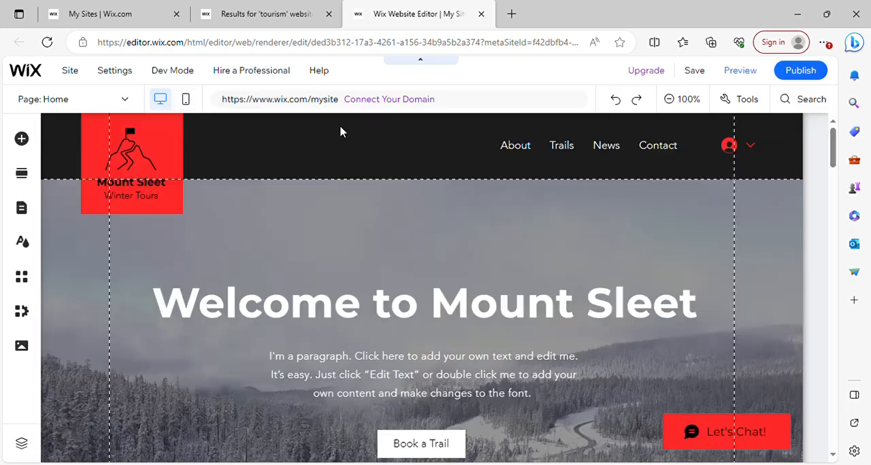
pyautogui.click(683, 100)
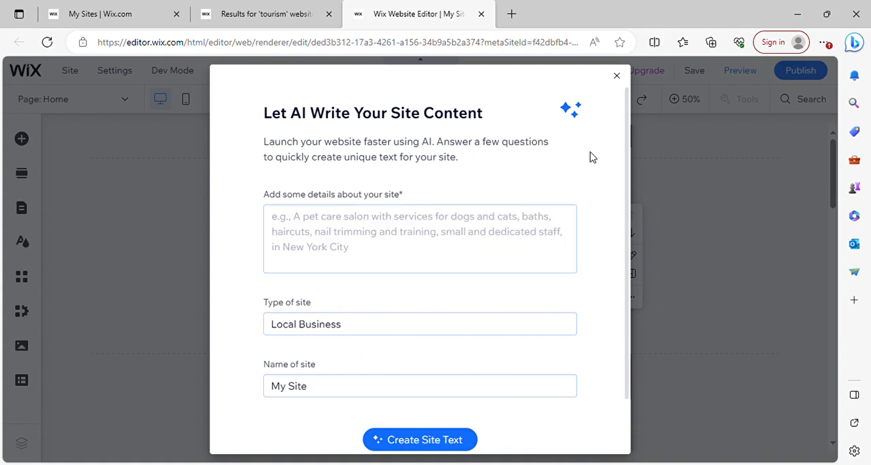
pyautogui.click(617, 77)
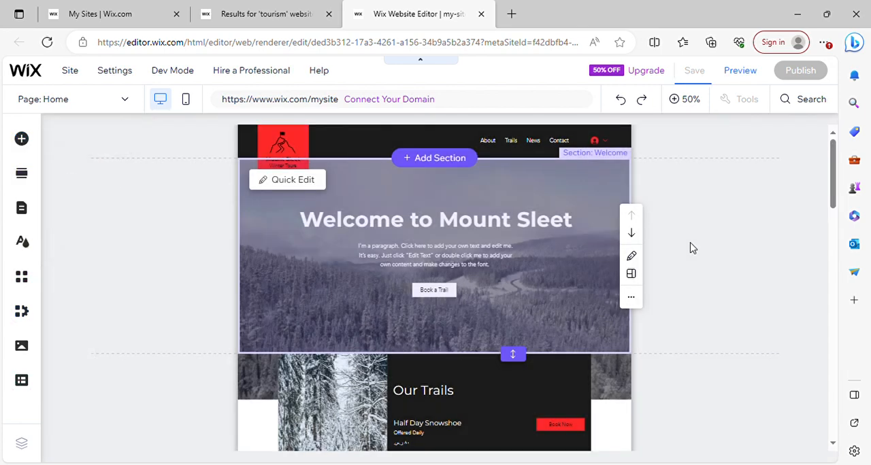
pyautogui.moveTo(834, 181)
pyautogui.mouseDown()
pyautogui.moveTo(824, 423)
pyautogui.moveTo(827, 178)
pyautogui.mouseUp()
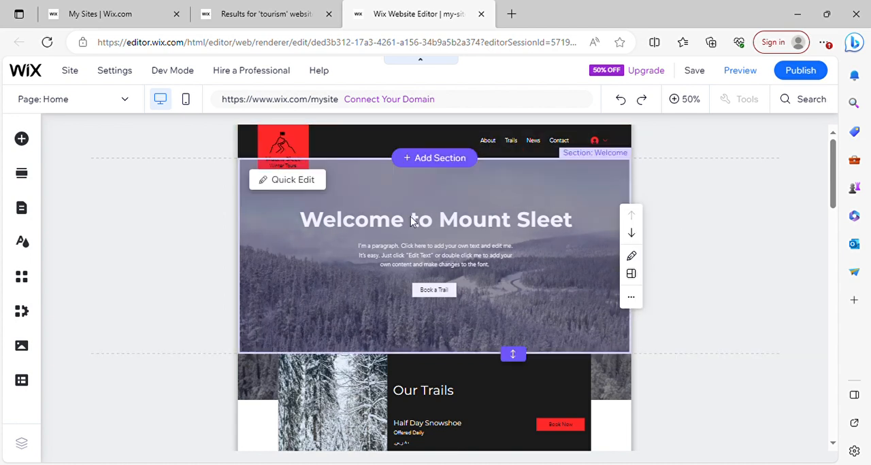
# - Examine the kinds of elements that can be added, including the Decorative, Button, Strip, Gallery and Menu & Anchor categories
pyautogui.click(22, 140)
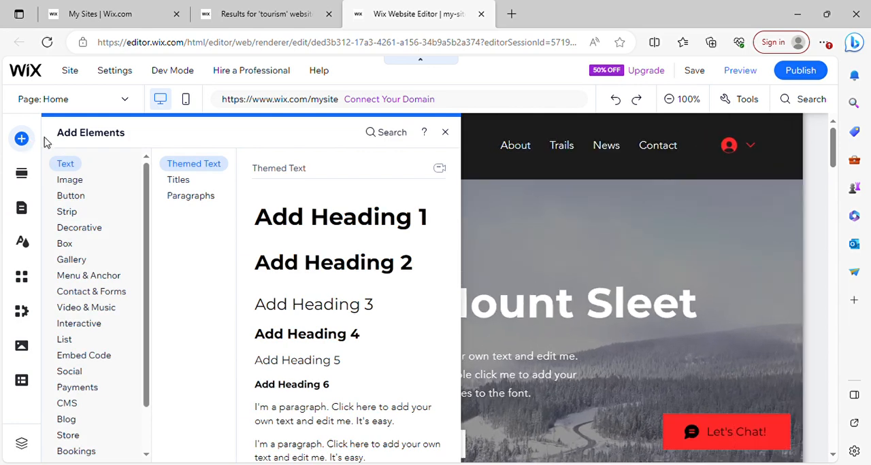
pyautogui.click(97, 224)
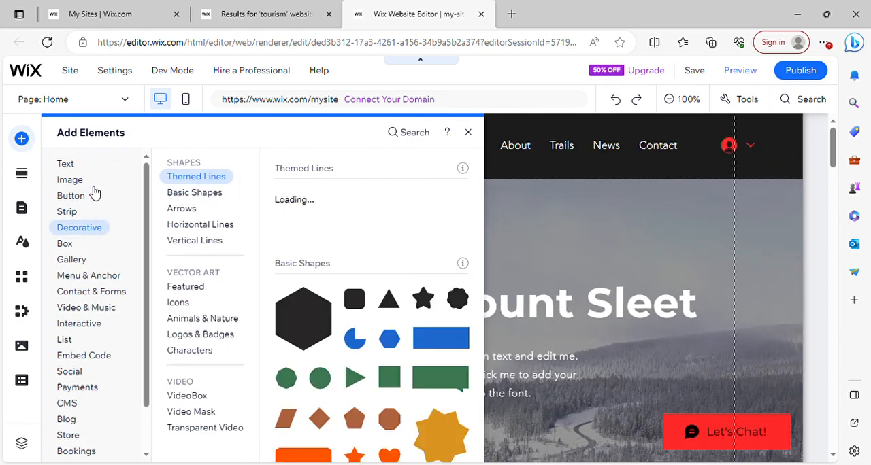
pyautogui.click(90, 203)
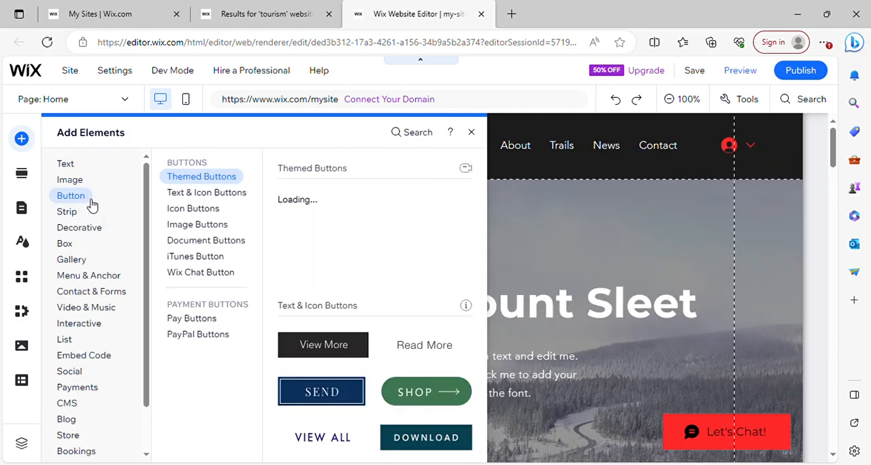
pyautogui.click(82, 213)
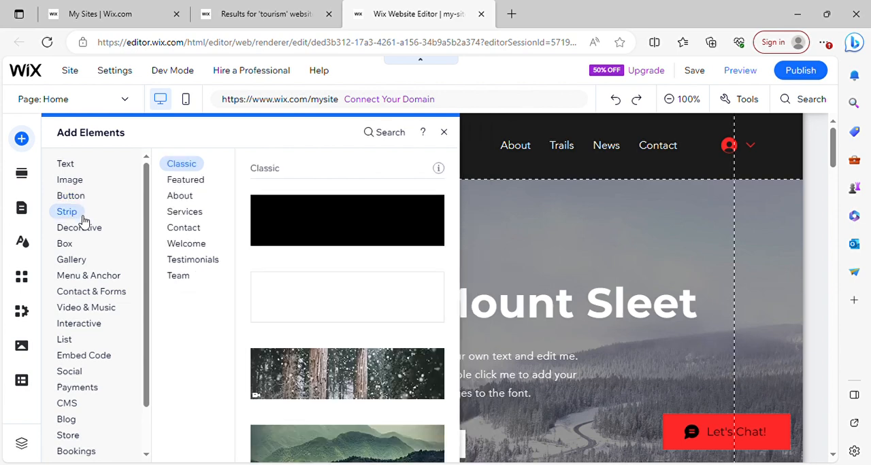
pyautogui.click(73, 259)
pyautogui.click(80, 277)
pyautogui.click(102, 228)
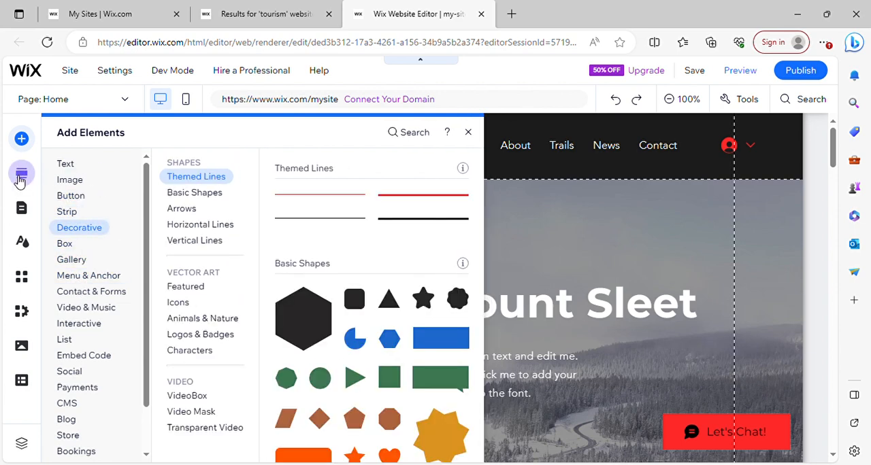
pyautogui.click(543, 164)
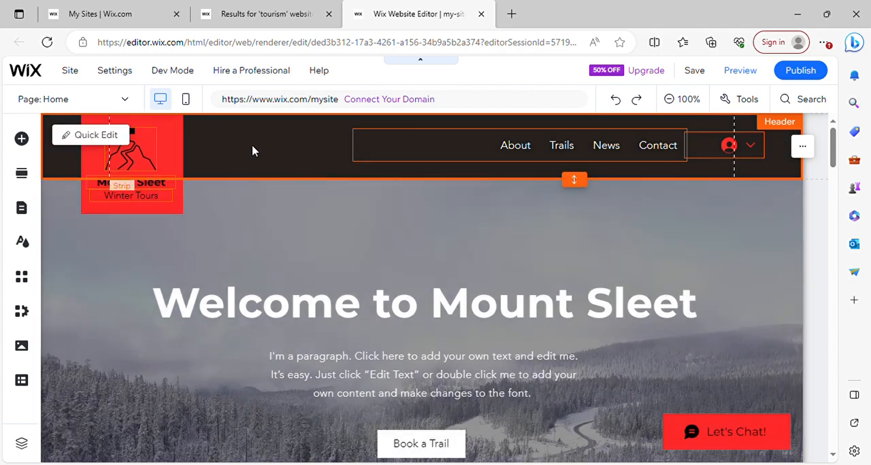
# - Add the free Wix image of sunlit yellow leaves to the page header
pyautogui.click(21, 140)
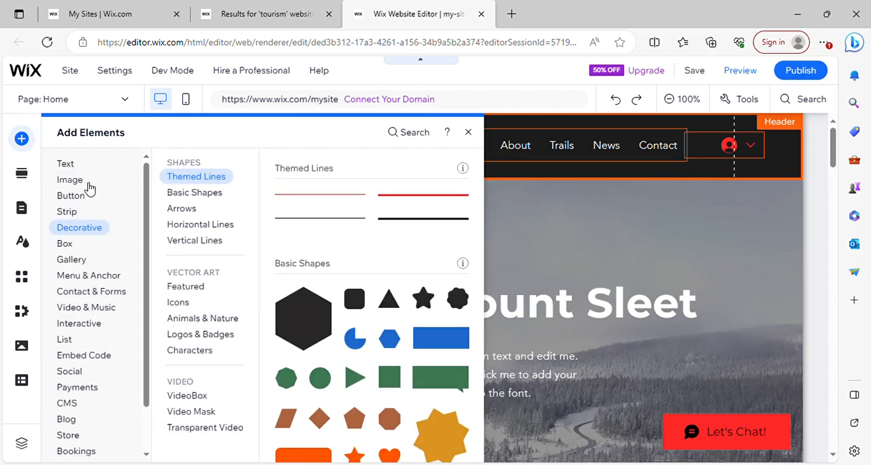
pyautogui.moveTo(88, 183)
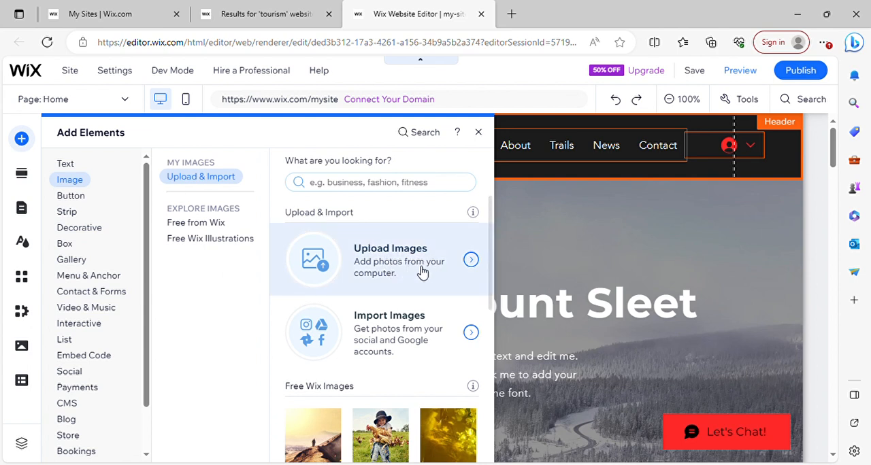
pyautogui.scroll(-1, 497, 290)
pyautogui.scroll(-3, 497, 290)
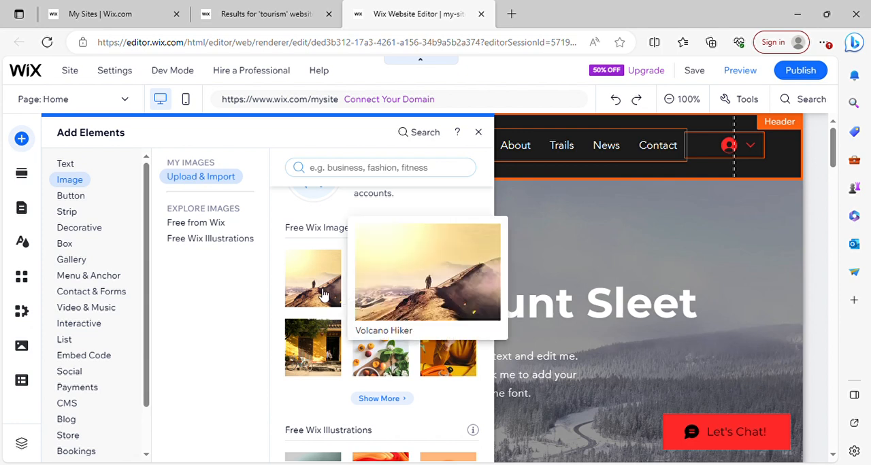
pyautogui.click(451, 271)
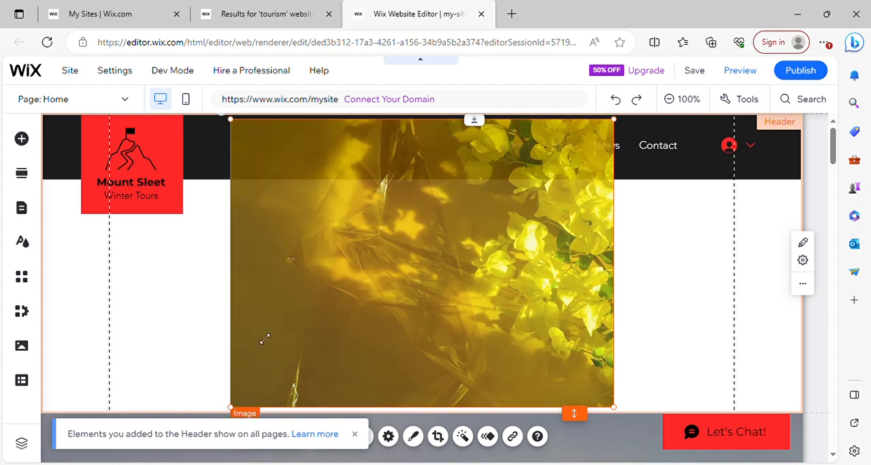
# - Shrink the yellow leaves image to fit the black header bar and place it between the logo and the navigation menu
pyautogui.moveTo(236, 411); pyautogui.dragTo(275, 192)
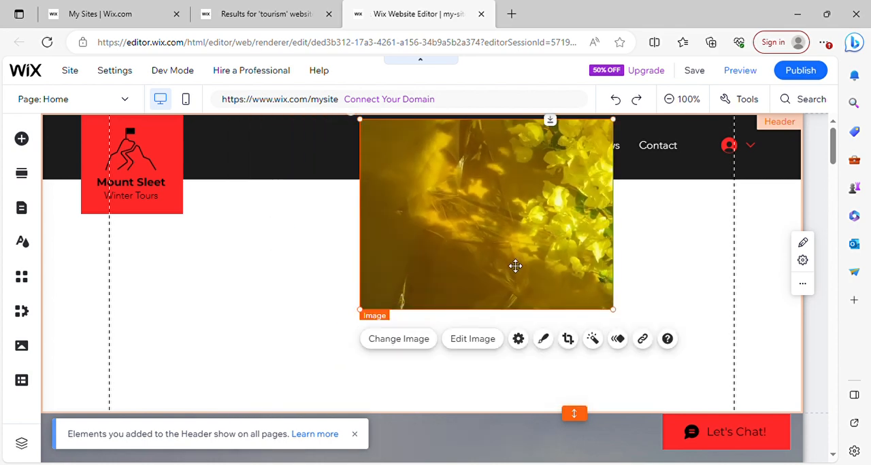
pyautogui.moveTo(619, 317); pyautogui.dragTo(310, 162)
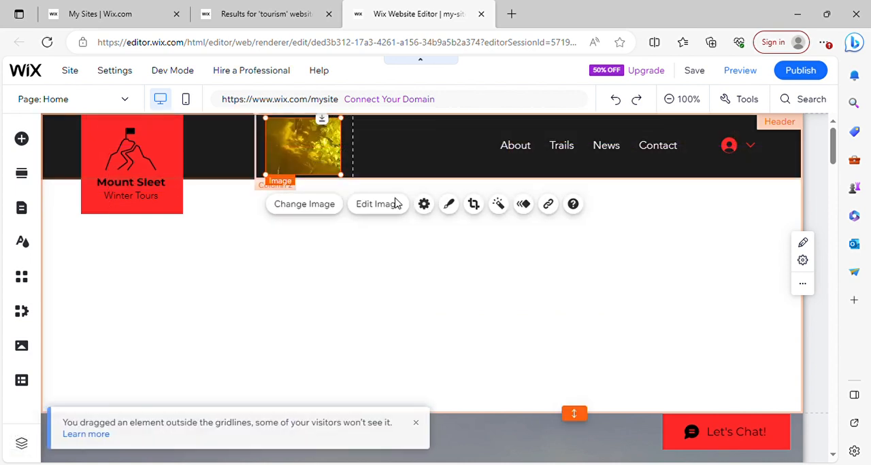
pyautogui.click(480, 268)
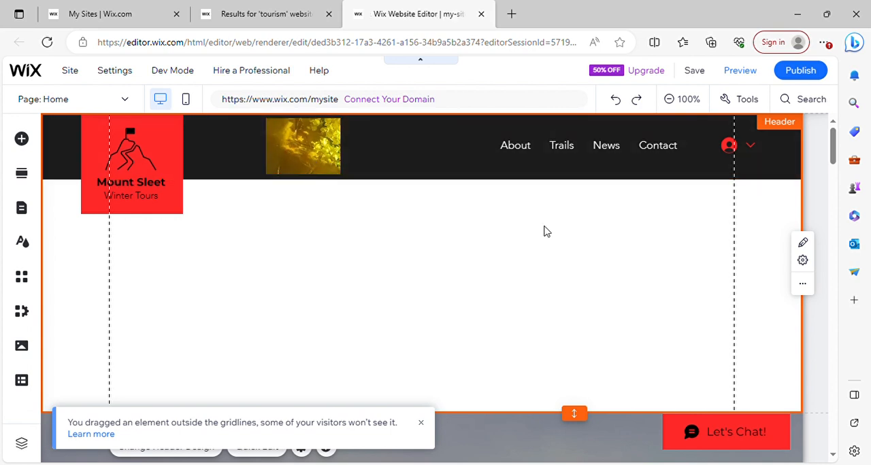
# - Replace the "Welcome to Mount Sleet" heading on the Home page with "Tourism Destinations"
pyautogui.moveTo(833, 153); pyautogui.dragTo(841, 189)
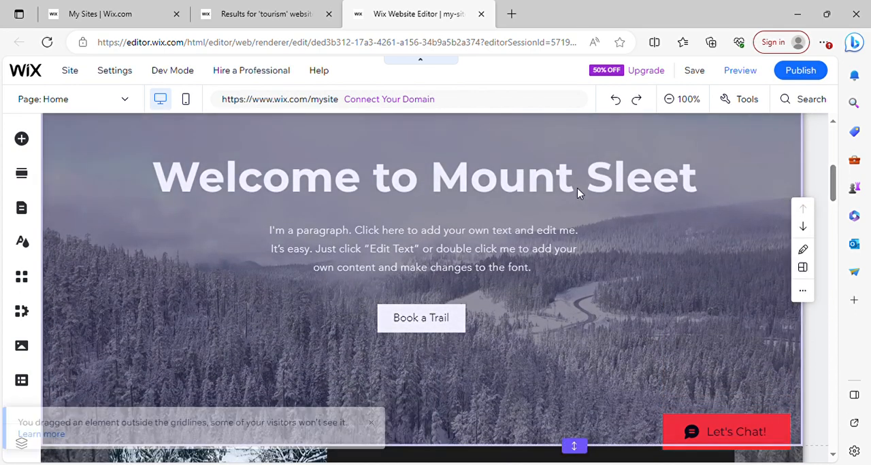
pyautogui.click(513, 185)
pyautogui.click(515, 184)
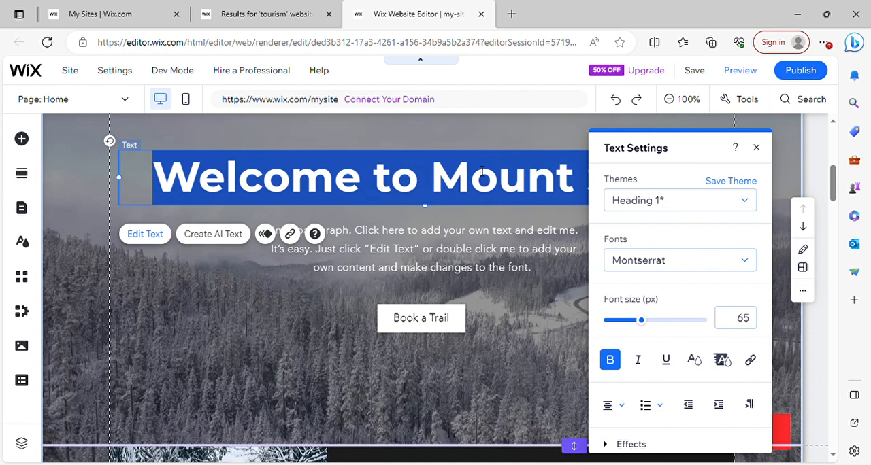
pyautogui.write('Tou')
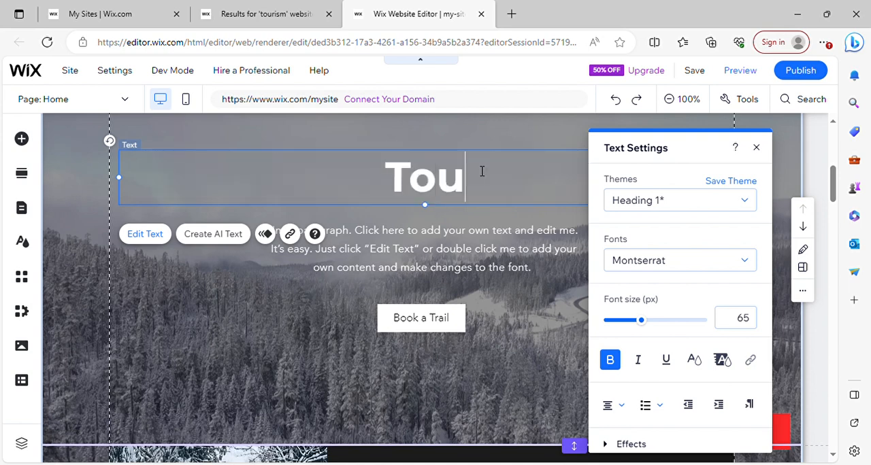
pyautogui.write('rism Des')
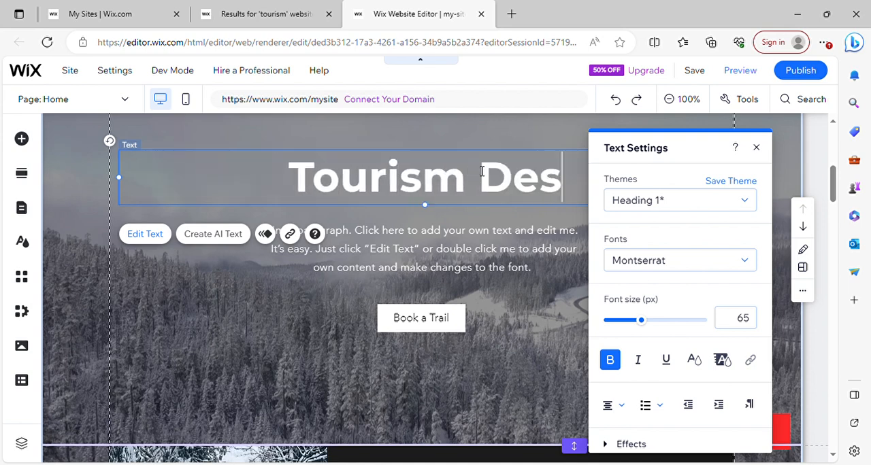
pyautogui.write('tinatio')
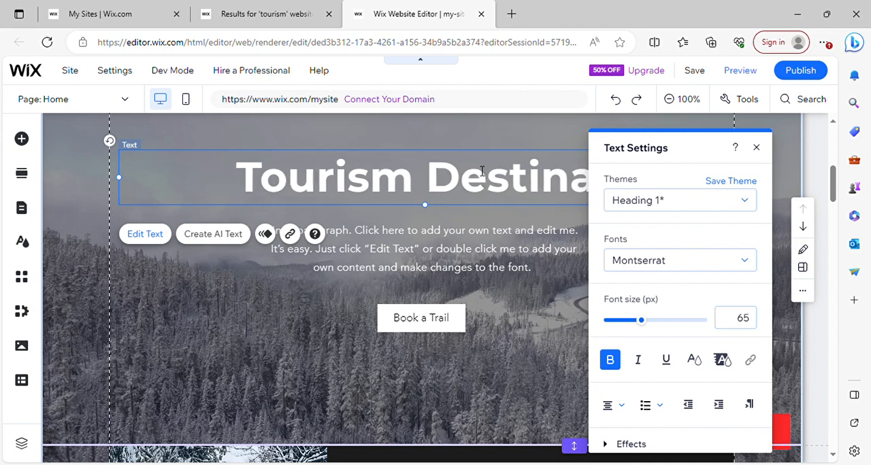
pyautogui.write('ns')
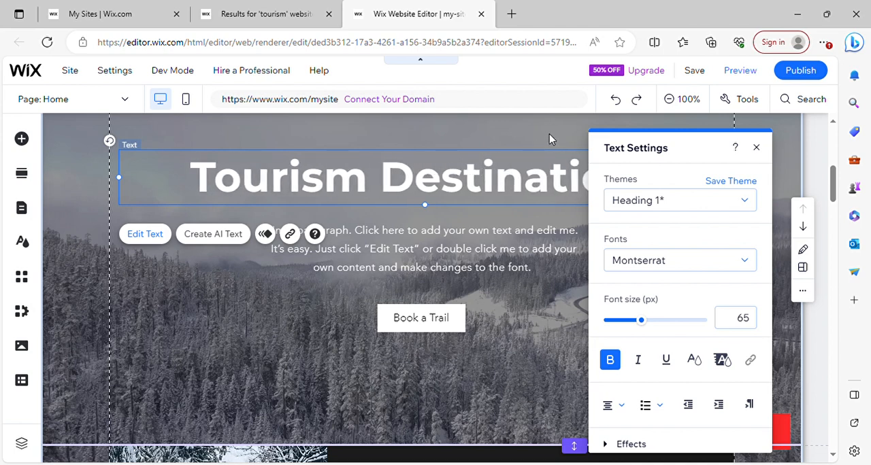
pyautogui.click(549, 134)
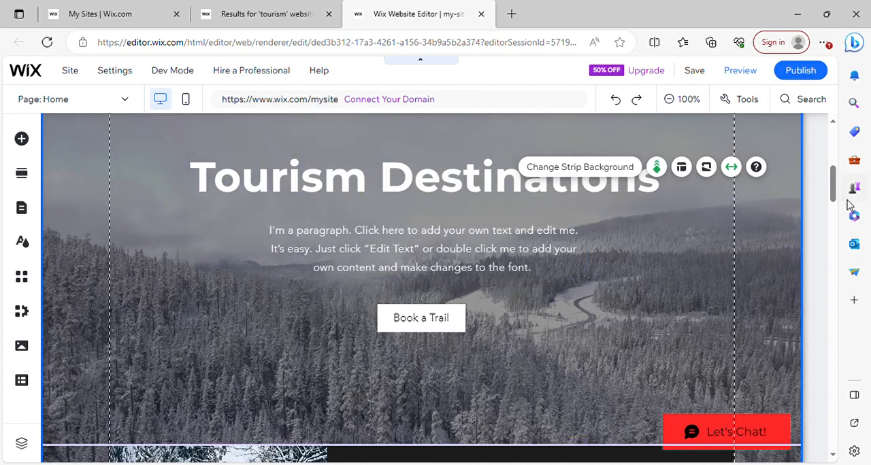
# - Rename the Trails page in the site's navigation menu to "Gallery"
pyautogui.moveTo(836, 193); pyautogui.dragTo(836, 140)
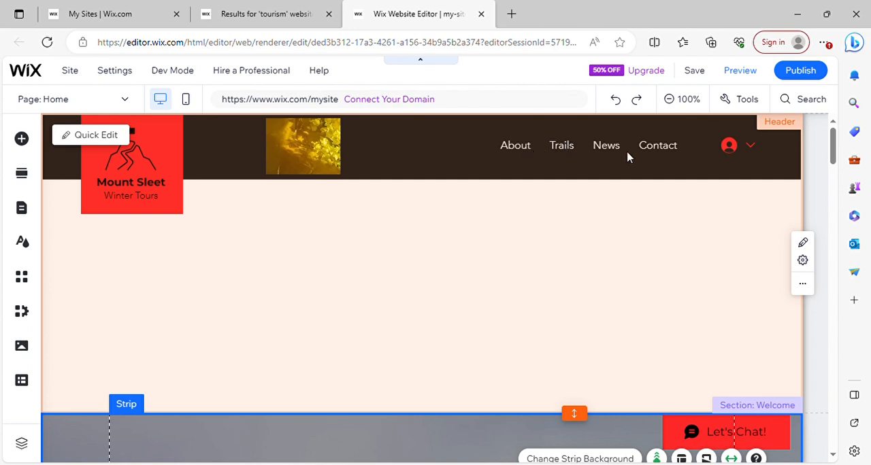
pyautogui.click(599, 148)
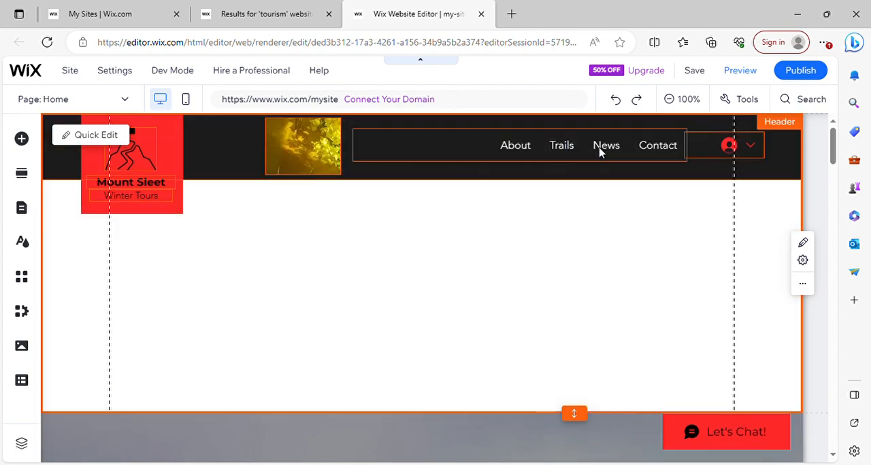
pyautogui.doubleClick(548, 152)
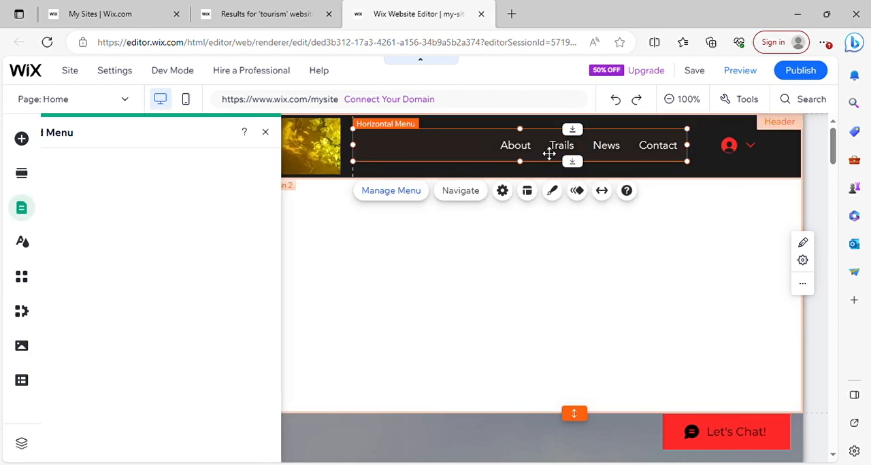
pyautogui.click(402, 192)
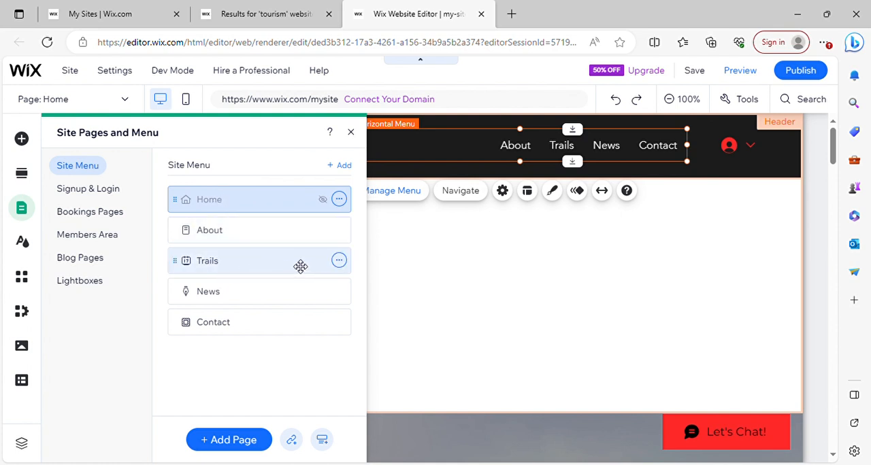
pyautogui.click(339, 262)
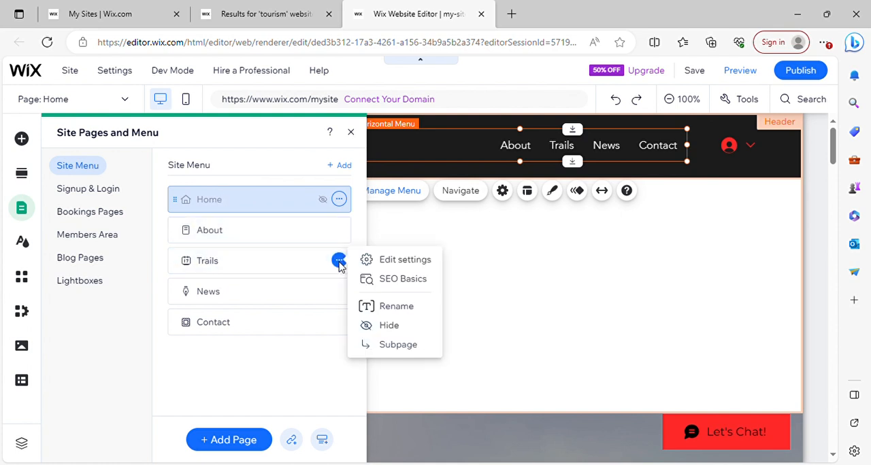
pyautogui.click(401, 306)
pyautogui.write('Gallery')
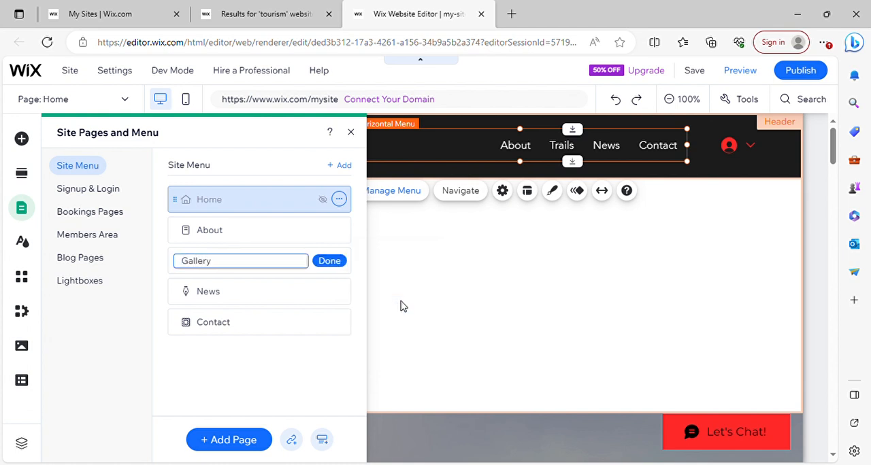
pyautogui.click(334, 266)
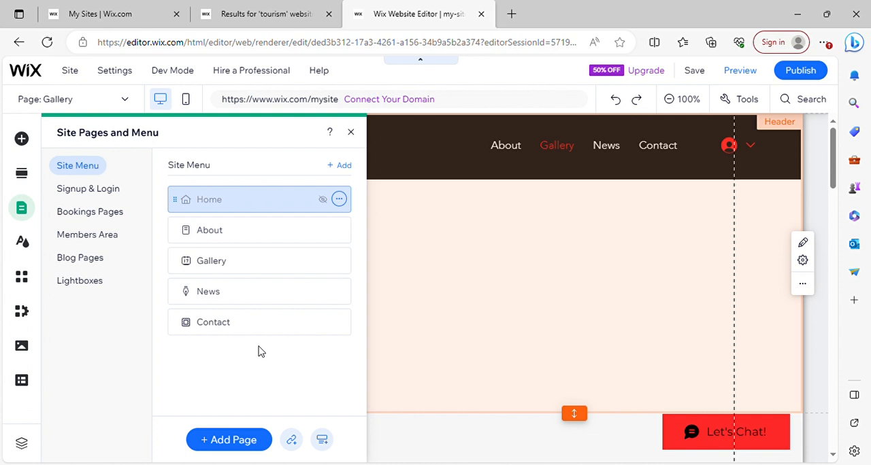
# - Add a Services page with the Basic layout, keep its name, and look over its "Our Services" section
pyautogui.click(220, 441)
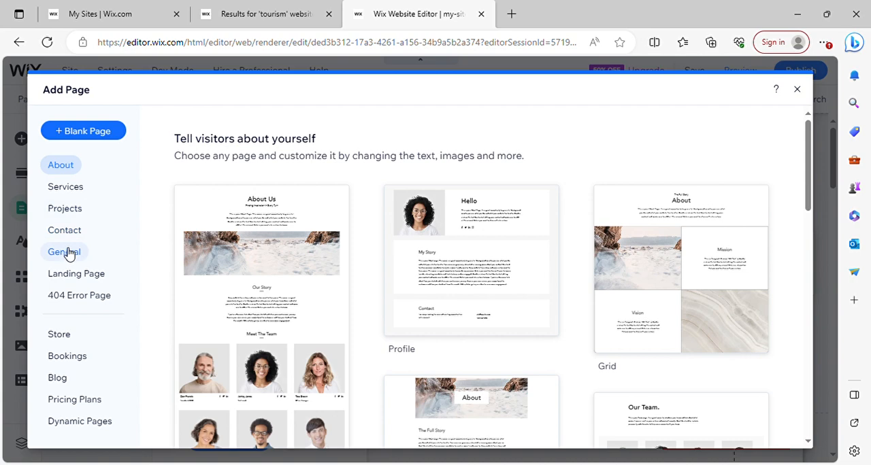
pyautogui.click(74, 190)
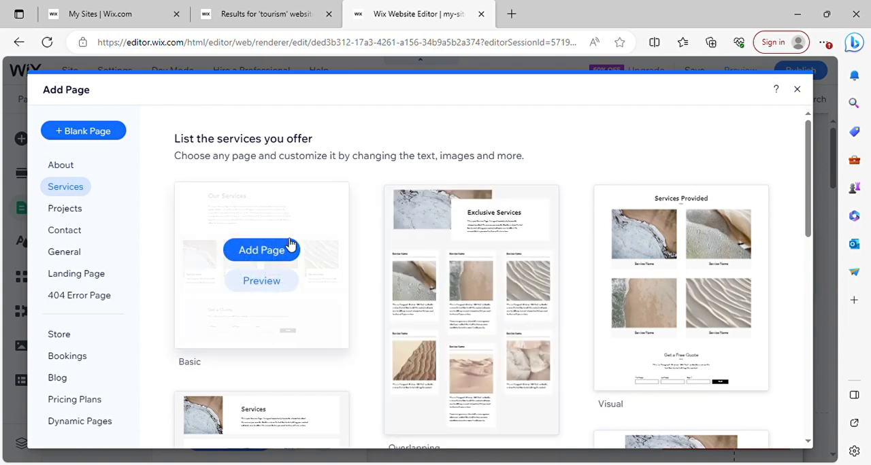
pyautogui.click(271, 252)
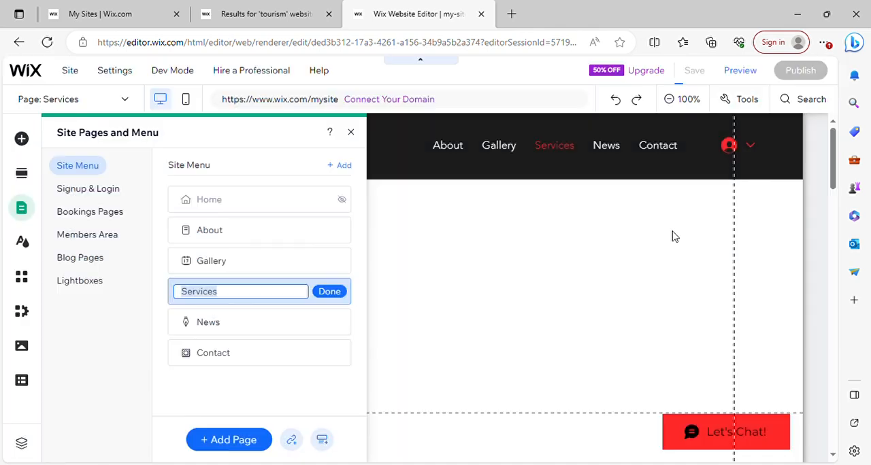
pyautogui.click(672, 237)
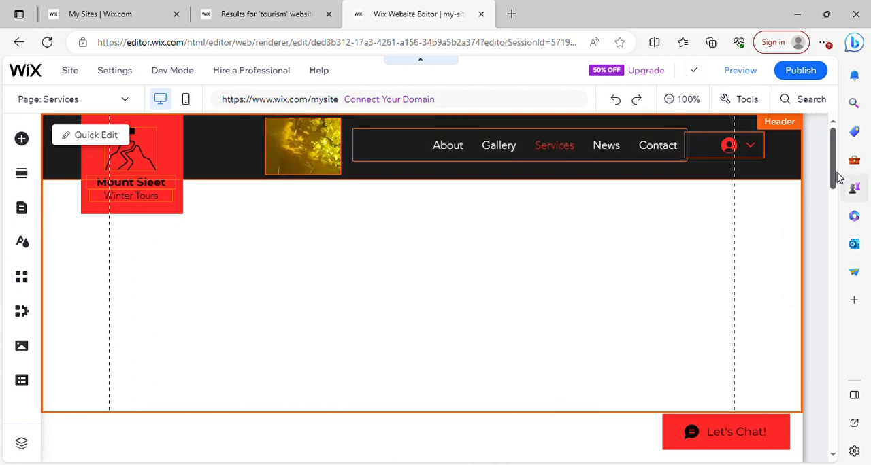
pyautogui.moveTo(837, 174); pyautogui.dragTo(837, 214)
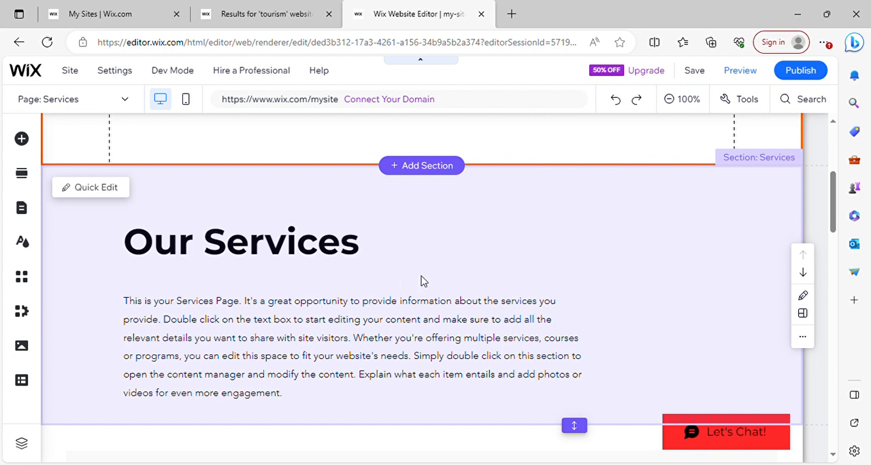
pyautogui.click(331, 251)
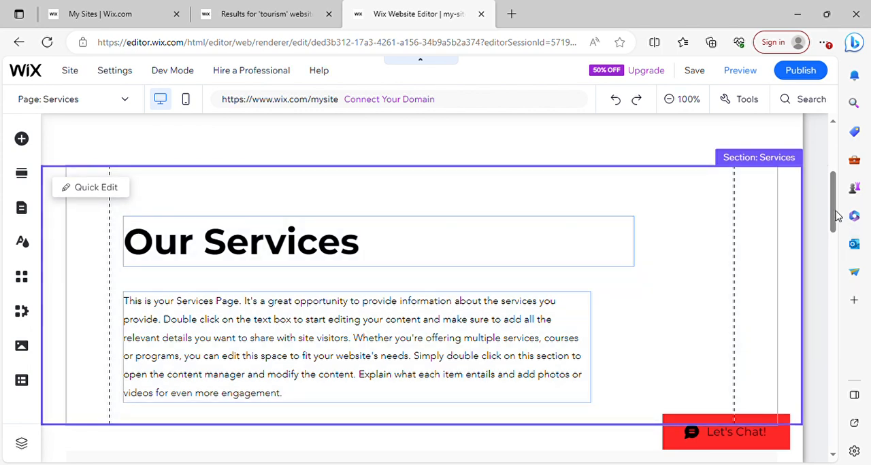
pyautogui.moveTo(837, 214); pyautogui.dragTo(836, 170)
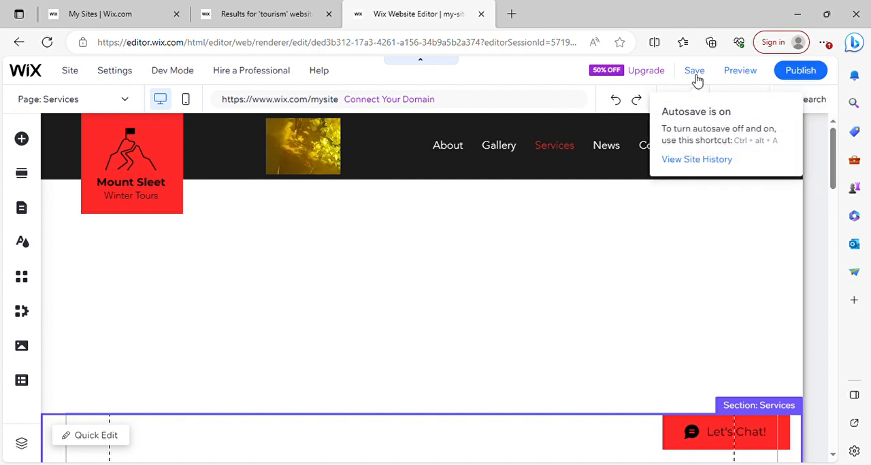
# - Save the site under the free Wix.com domain with "mytourism" as the address ending
pyautogui.click(695, 74)
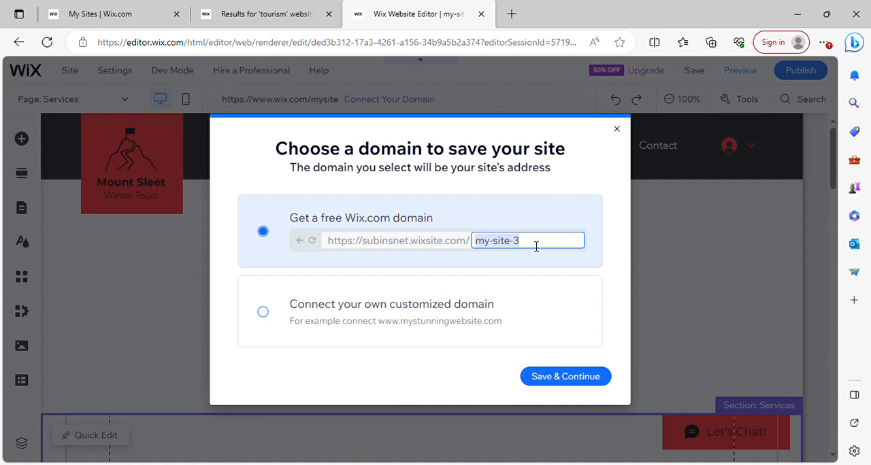
pyautogui.click(537, 247)
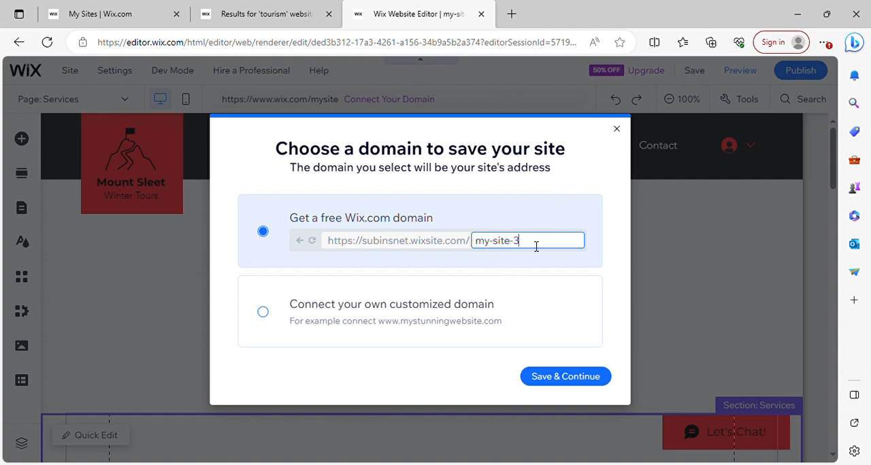
pyautogui.press('BackSpace')
pyautogui.press('BackSpace')
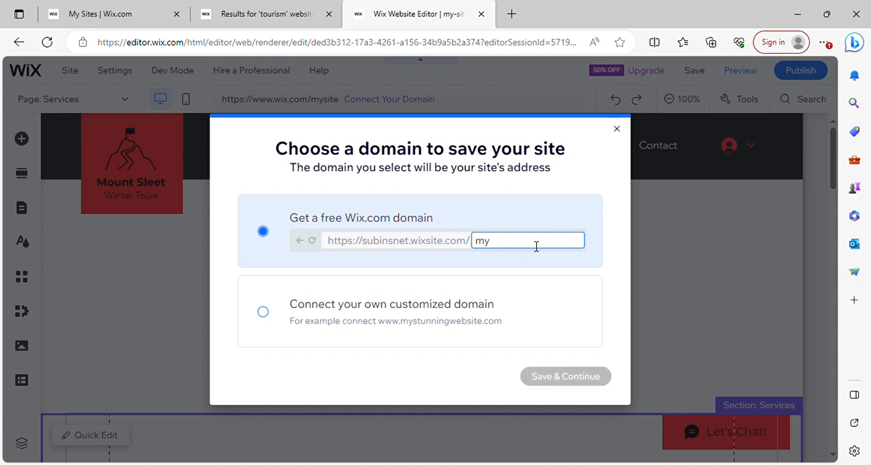
pyautogui.write('tourism')
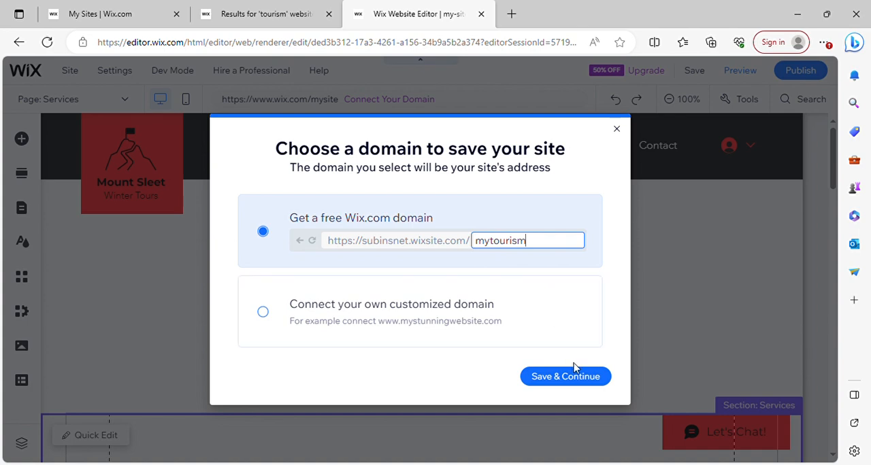
pyautogui.click(562, 379)
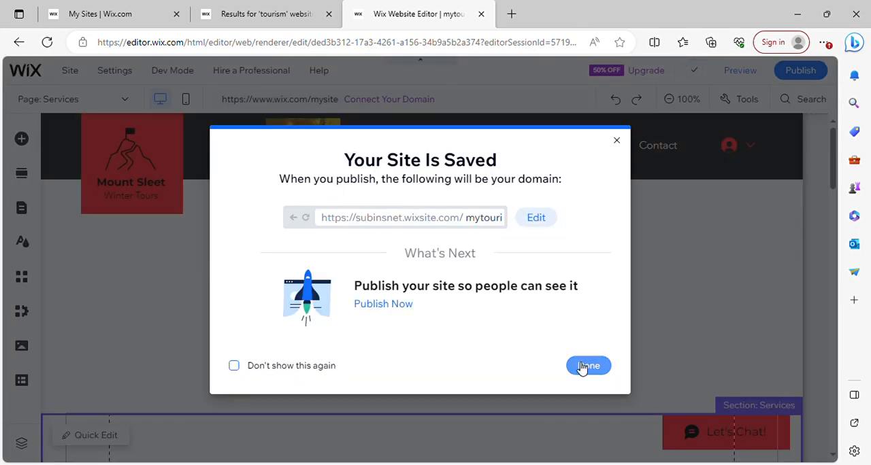
pyautogui.click(589, 366)
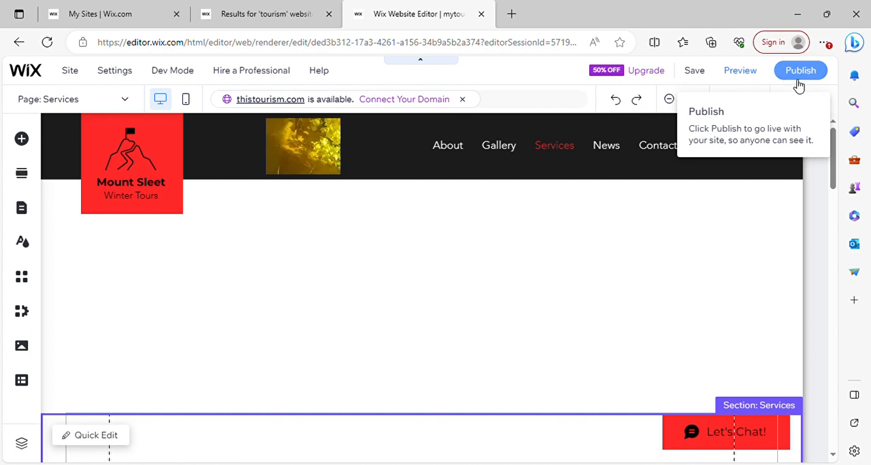
# - Publish the site and dismiss the offer to edit it for mobile
pyautogui.click(798, 76)
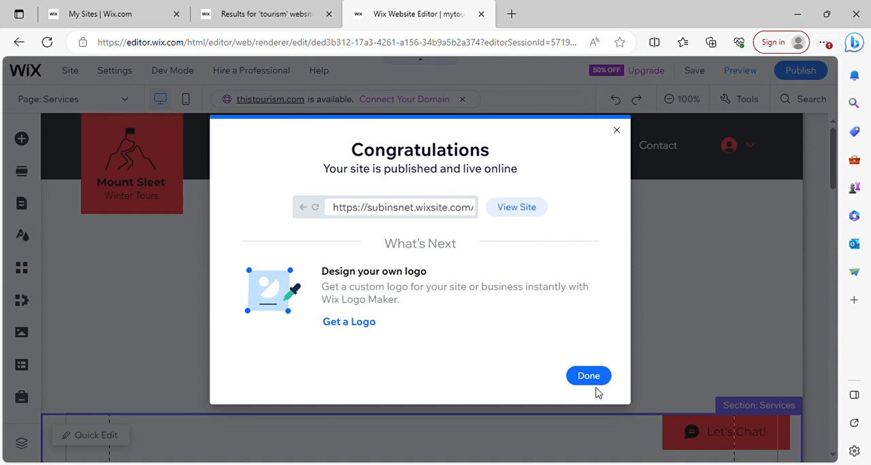
pyautogui.click(596, 383)
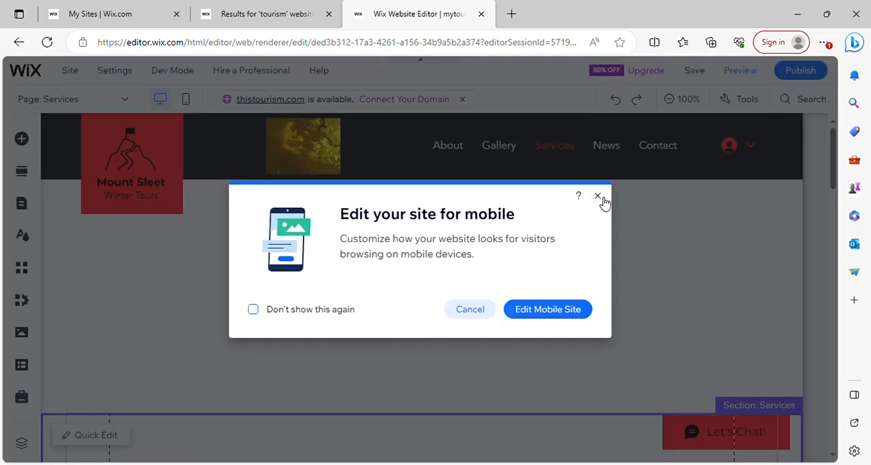
pyautogui.click(598, 196)
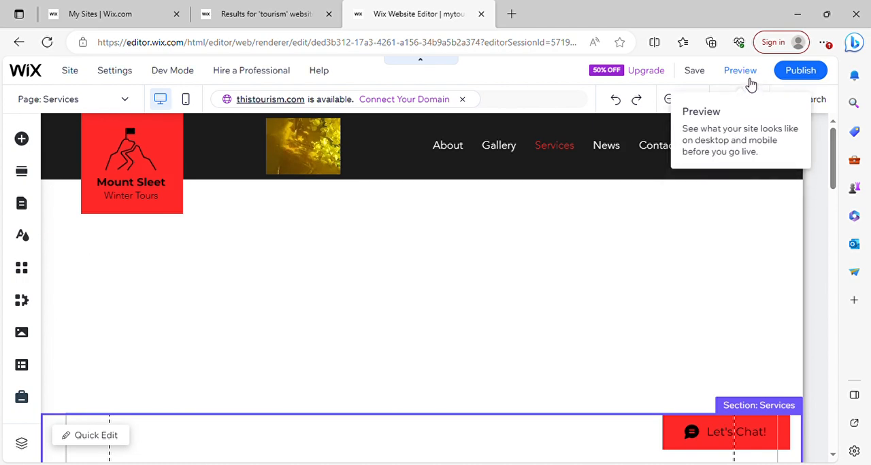
# - Preview the site in the desktop and mobile views, and open the navigation menu in the mobile preview
pyautogui.click(750, 80)
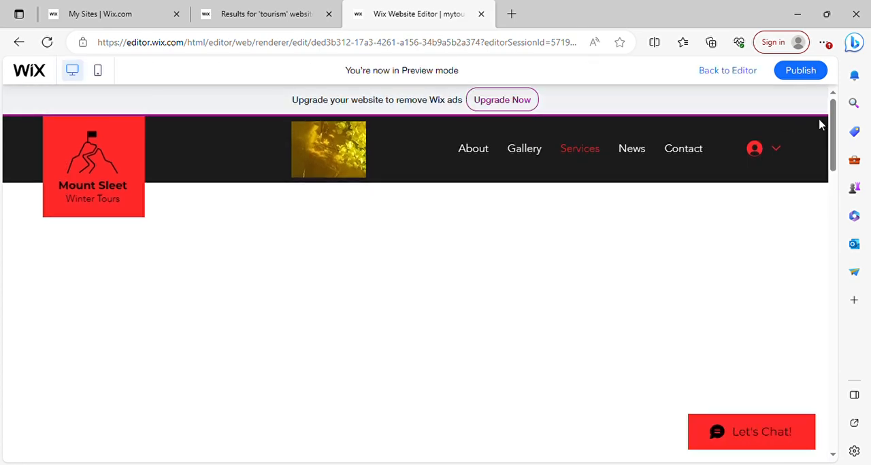
pyautogui.moveTo(835, 140)
pyautogui.mouseDown()
pyautogui.moveTo(836, 171)
pyautogui.moveTo(836, 136)
pyautogui.mouseUp()
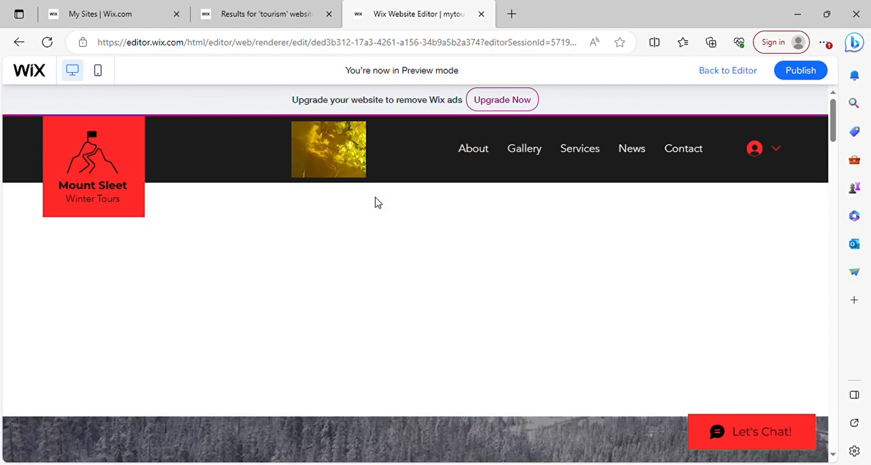
pyautogui.moveTo(835, 119)
pyautogui.mouseDown()
pyautogui.moveTo(841, 148)
pyautogui.moveTo(832, 436)
pyautogui.moveTo(834, 112)
pyautogui.mouseUp()
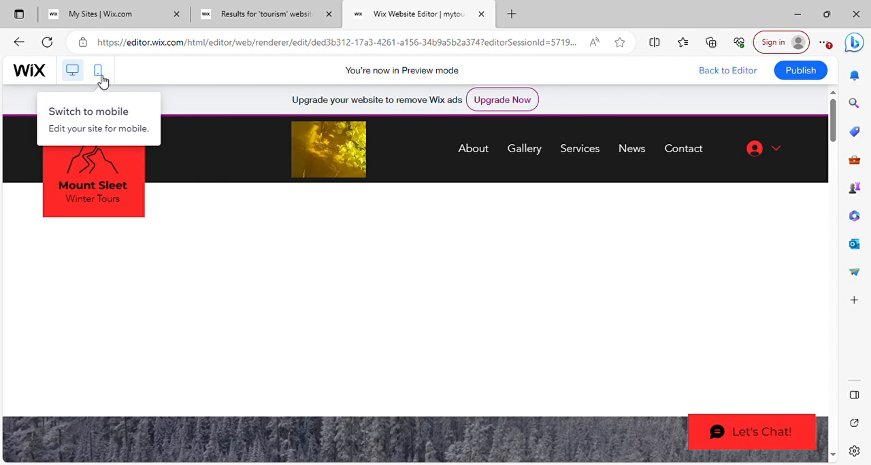
pyautogui.click(98, 73)
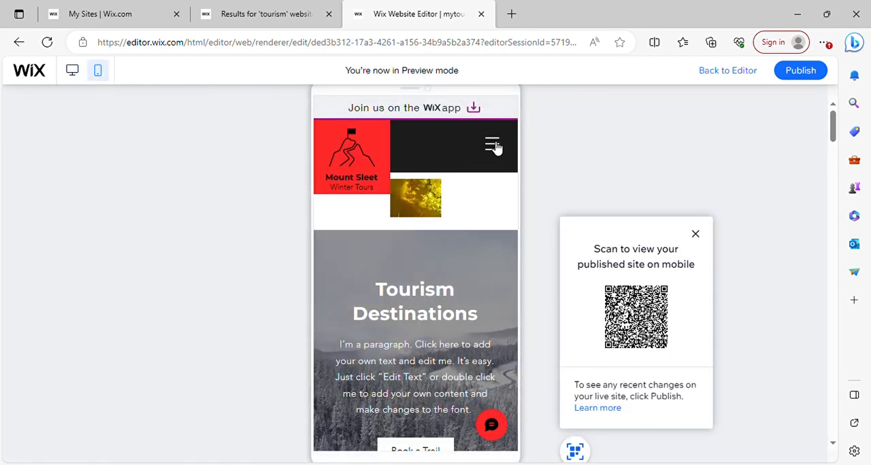
pyautogui.click(495, 147)
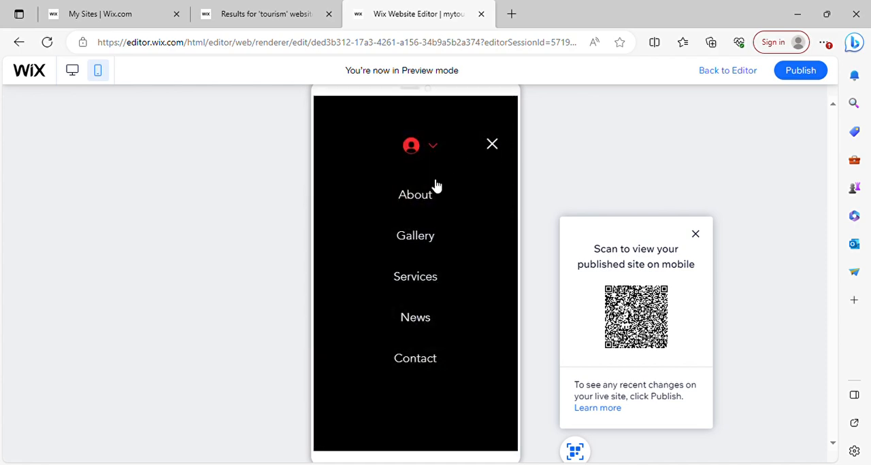
# - Close the navigation menu in the mobile preview, and close the site editor and the tourism template results
pyautogui.click(493, 147)
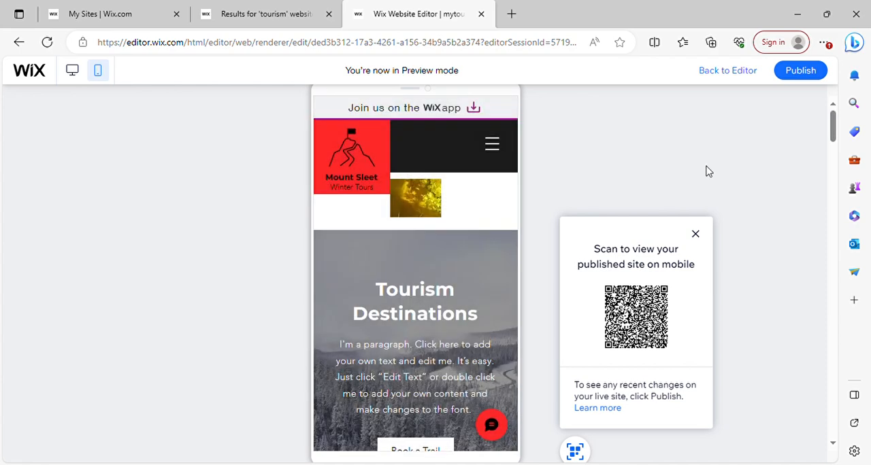
pyautogui.moveTo(841, 129); pyautogui.dragTo(842, 90)
pyautogui.click(482, 15)
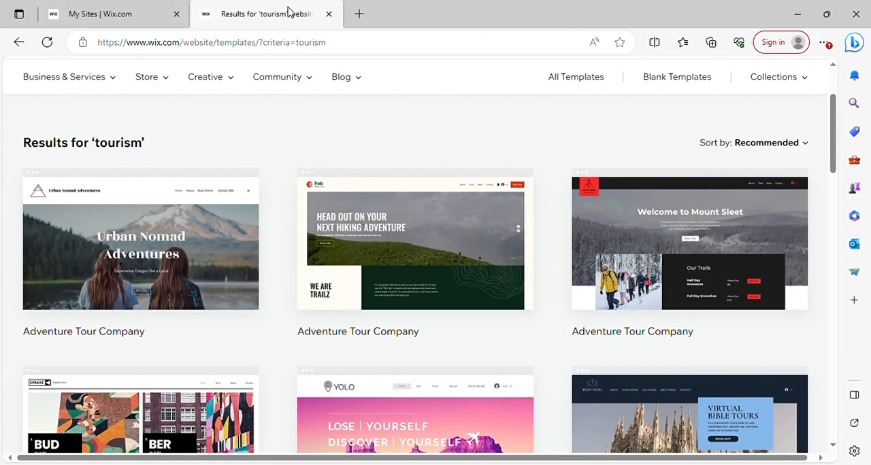
pyautogui.click(329, 14)
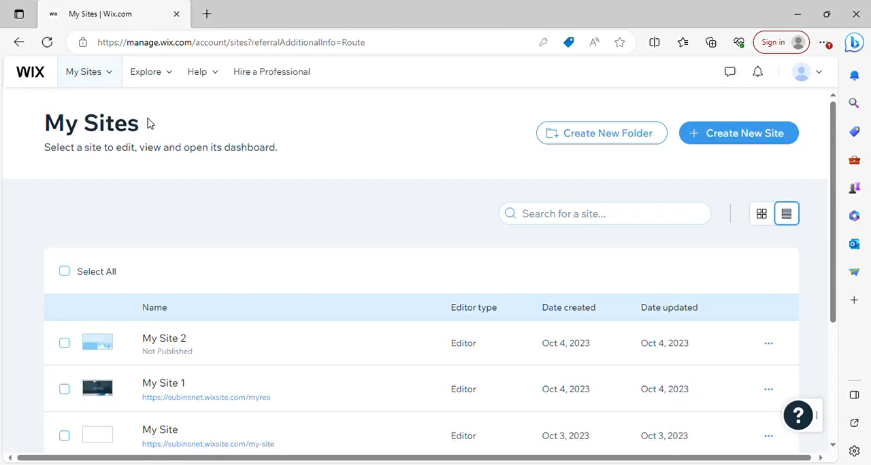
# - Reload the full list of sites, try to view the live mytourism site, and close its page
pyautogui.moveTo(114, 85)
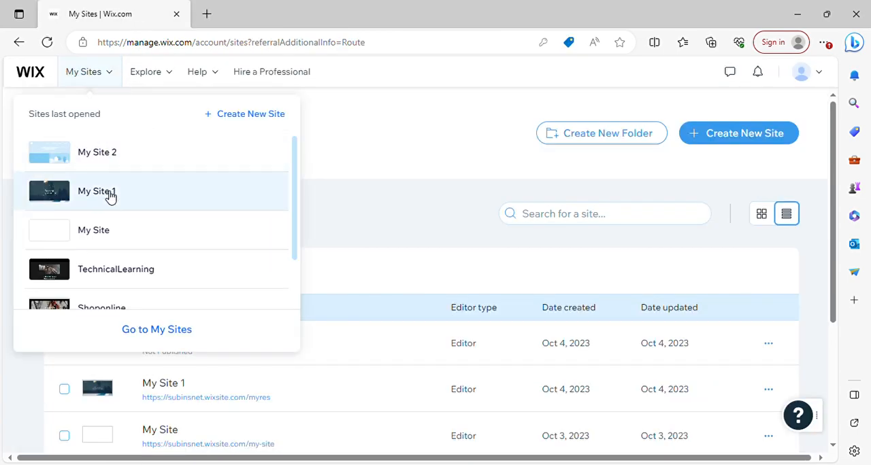
pyautogui.click(152, 339)
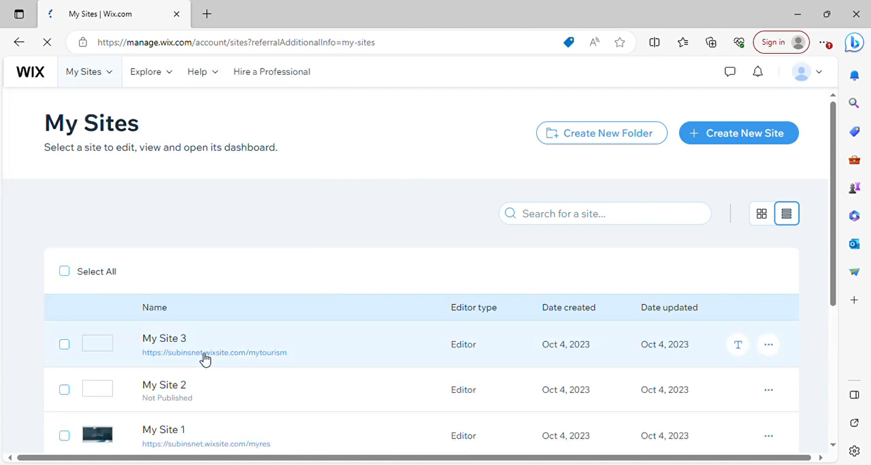
pyautogui.click(249, 355)
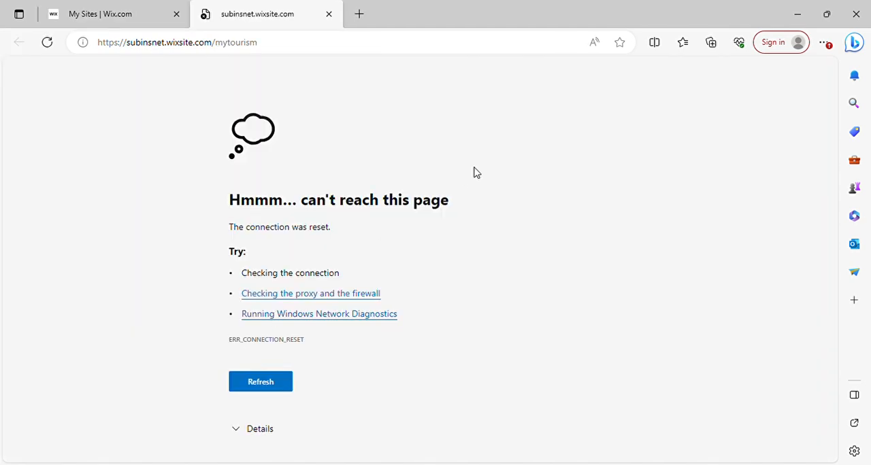
pyautogui.click(329, 15)
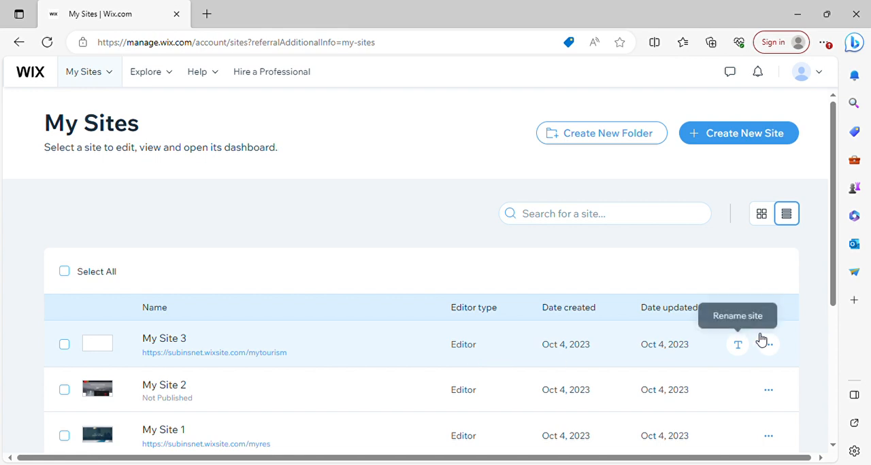
# - Look over the site actions for My Site 3, open its dashboard, and open the site for editing
pyautogui.click(769, 346)
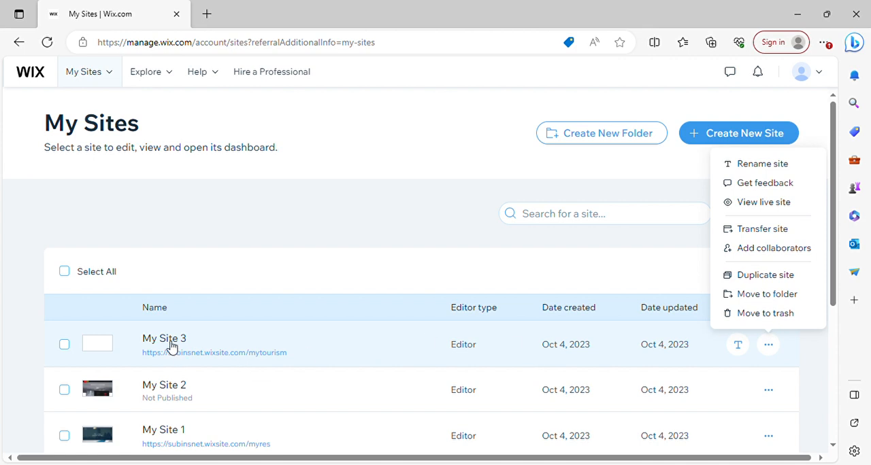
pyautogui.click(64, 345)
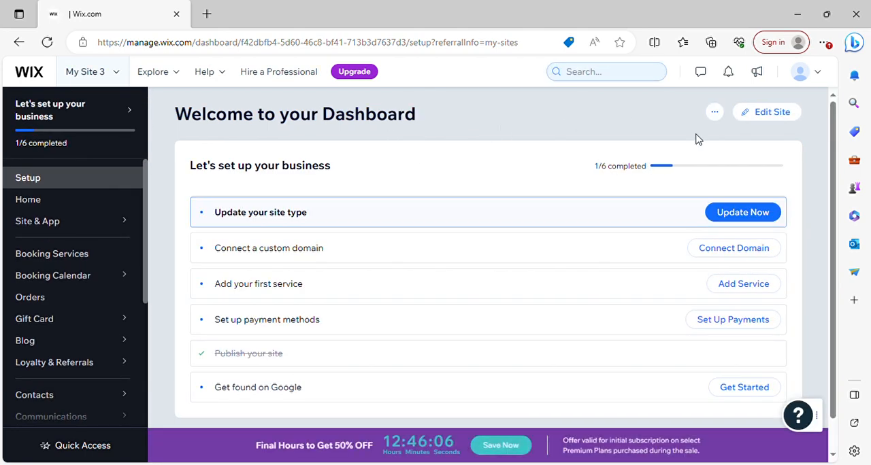
pyautogui.moveTo(835, 151)
pyautogui.mouseDown()
pyautogui.moveTo(835, 196)
pyautogui.moveTo(835, 167)
pyautogui.mouseUp()
pyautogui.click(777, 120)
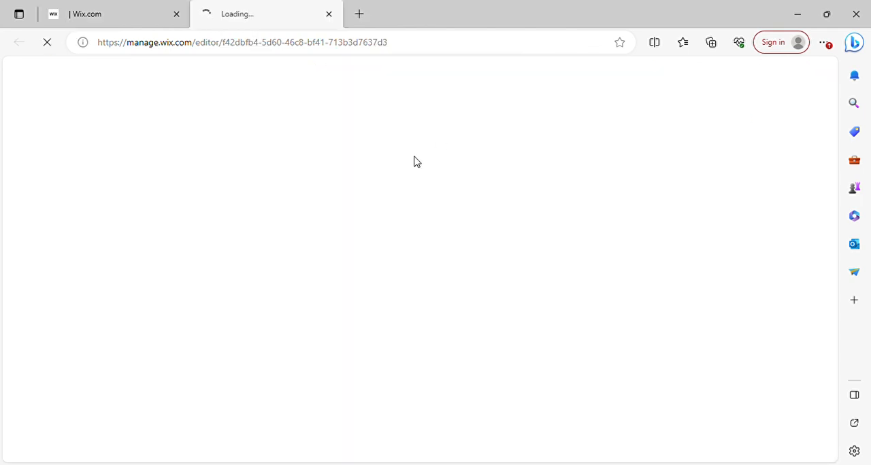